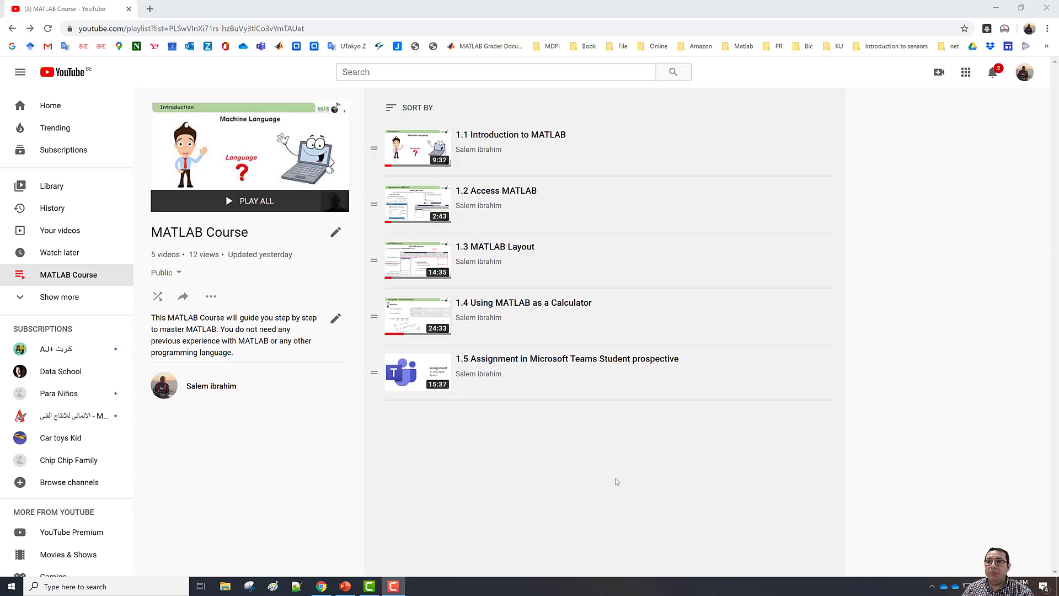
Step: Play the '1.3 MATLAB Layout' lesson from the playlist with English captions turned on
left_click(505, 252)
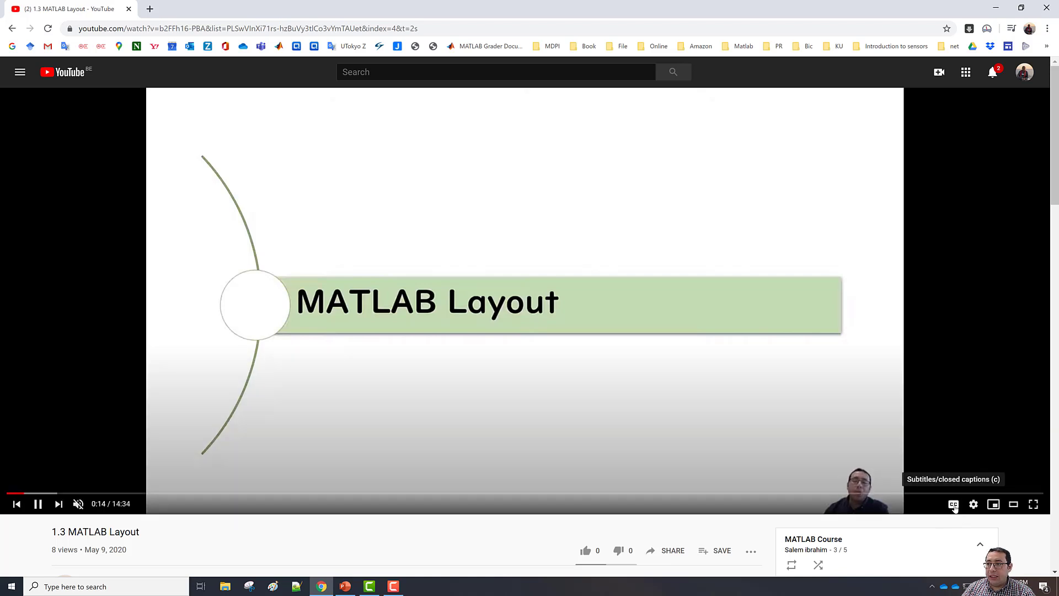
left_click(954, 504)
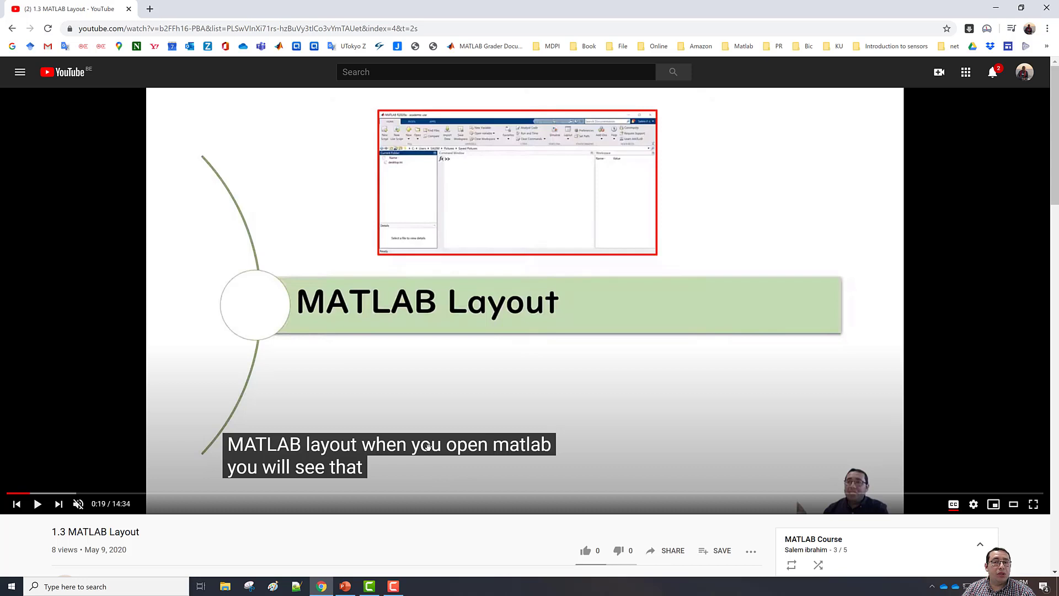
Step: Open the Auto-translate language list from the Subtitles/CC settings
left_click(974, 504)
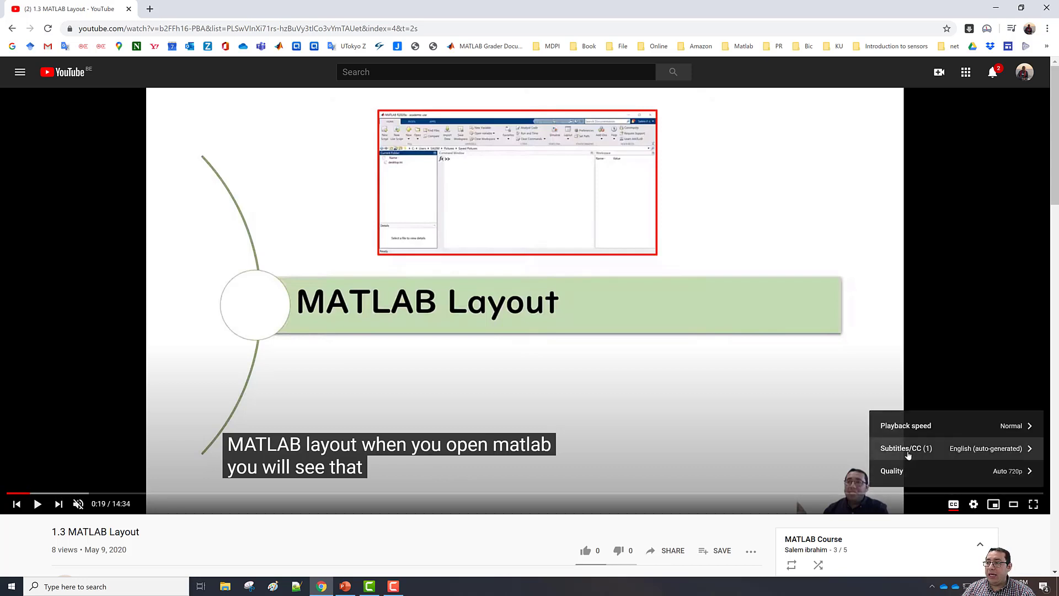
left_click(956, 454)
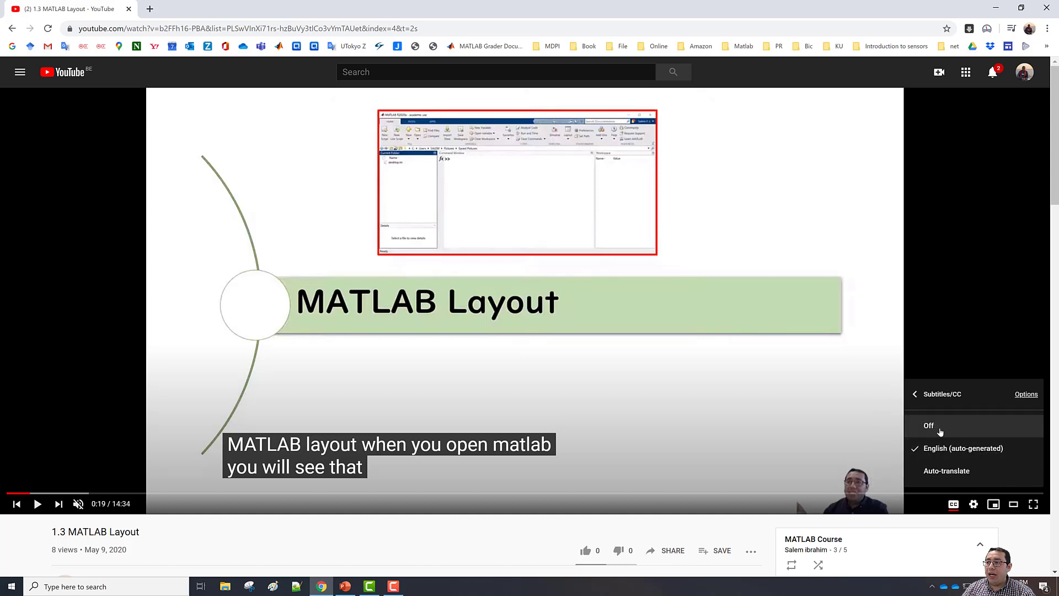
left_click(935, 477)
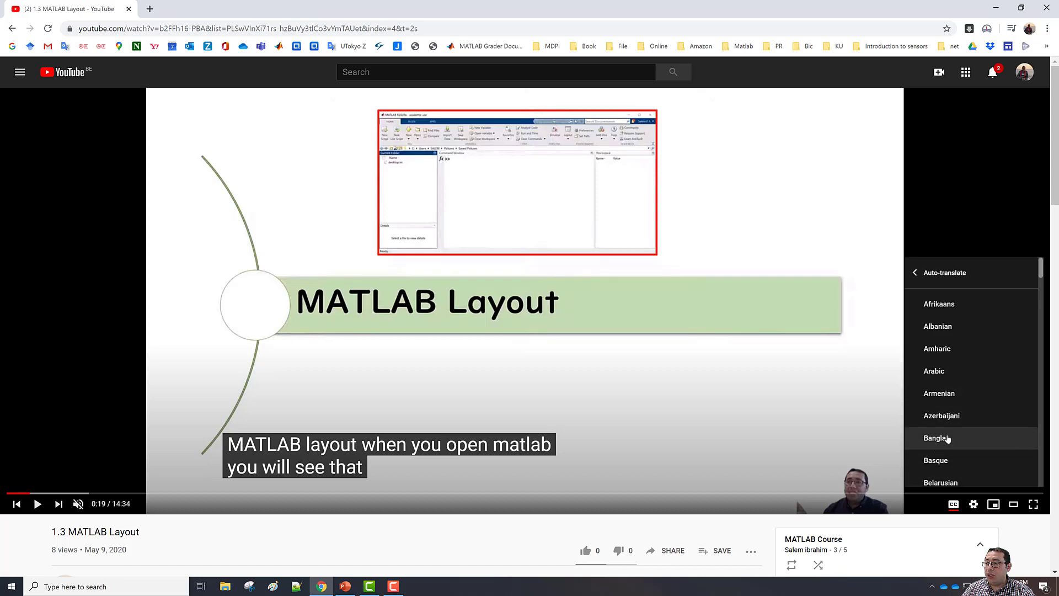
scroll(948, 443, "down", 3)
scroll(947, 443, "down", 3)
scroll(950, 447, "down", 2)
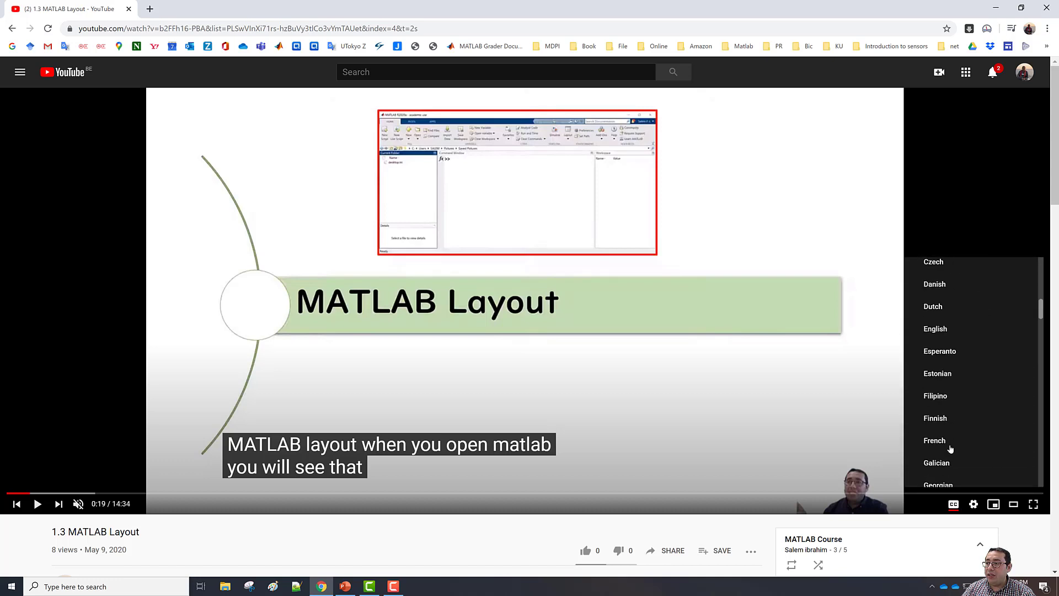
scroll(950, 447, "down", 2)
scroll(951, 448, "down", 2)
scroll(950, 447, "down", 2)
scroll(950, 447, "down", 2)
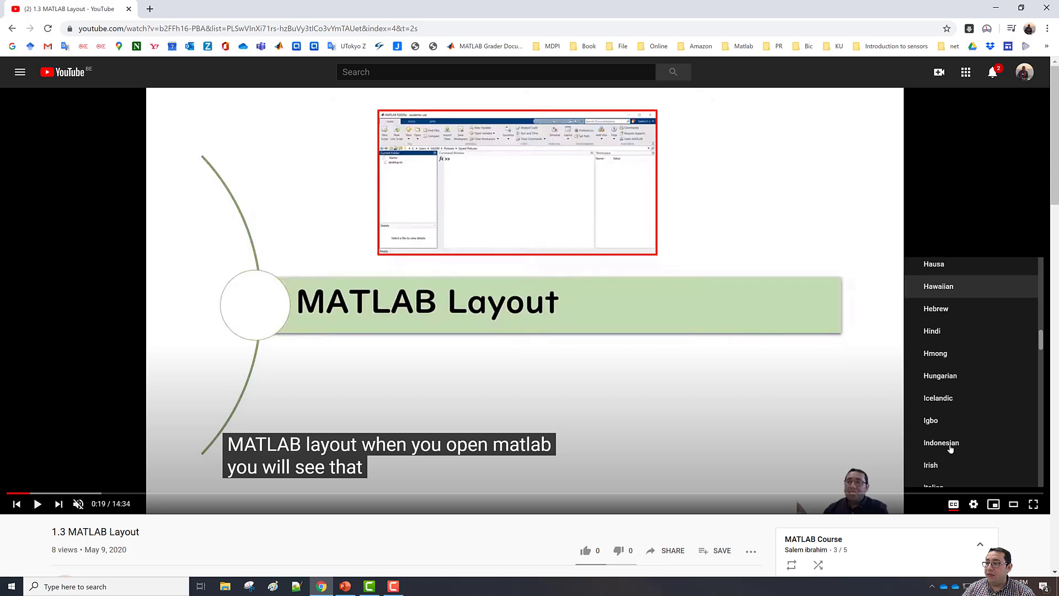
scroll(950, 447, "down", 2)
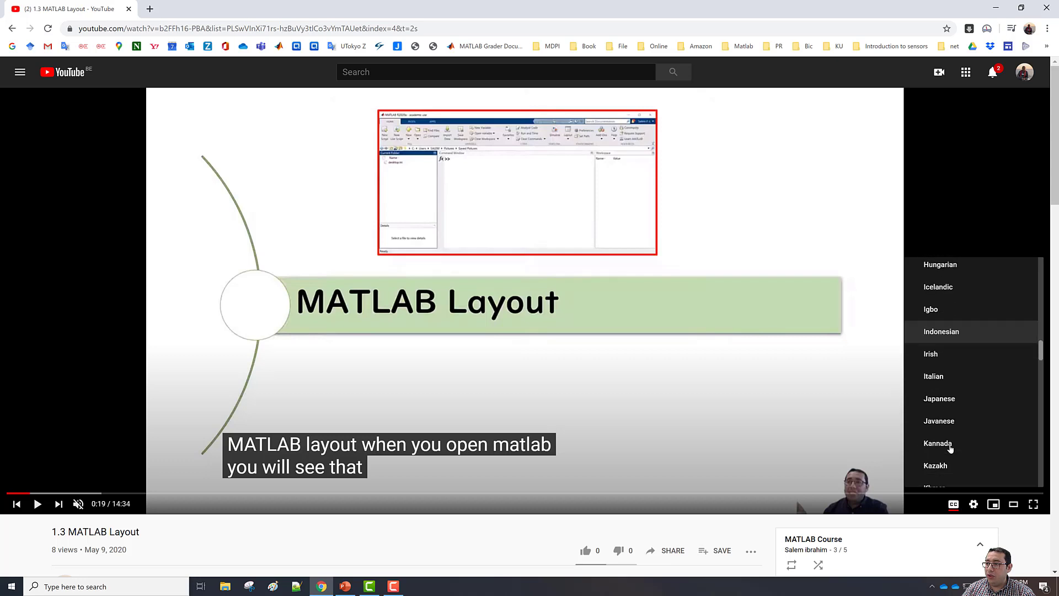
Step: Switch the captions to Japanese auto-translation and resume the lesson
left_click(940, 399)
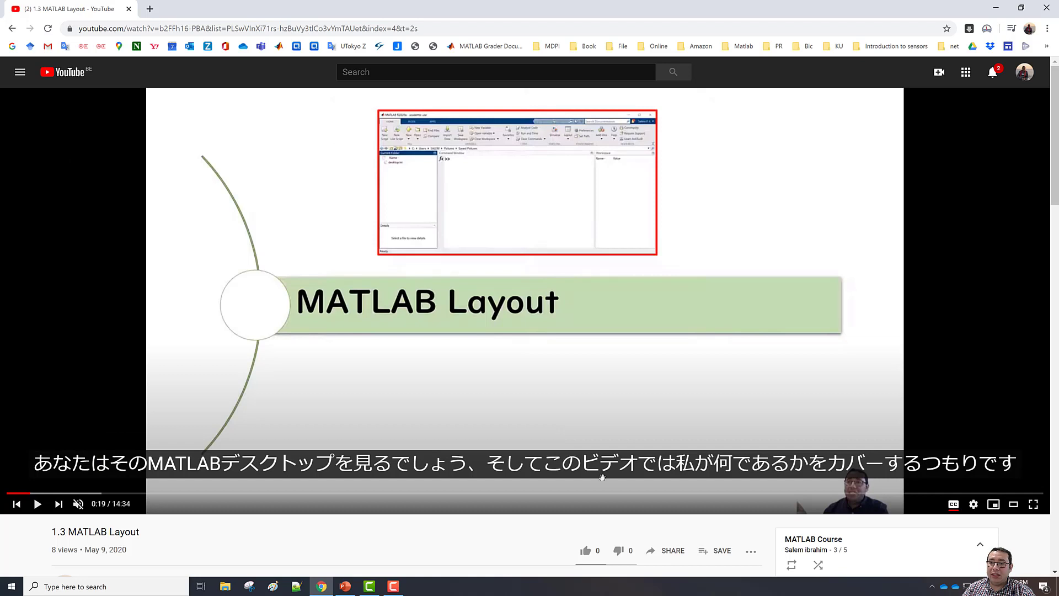
left_click(37, 504)
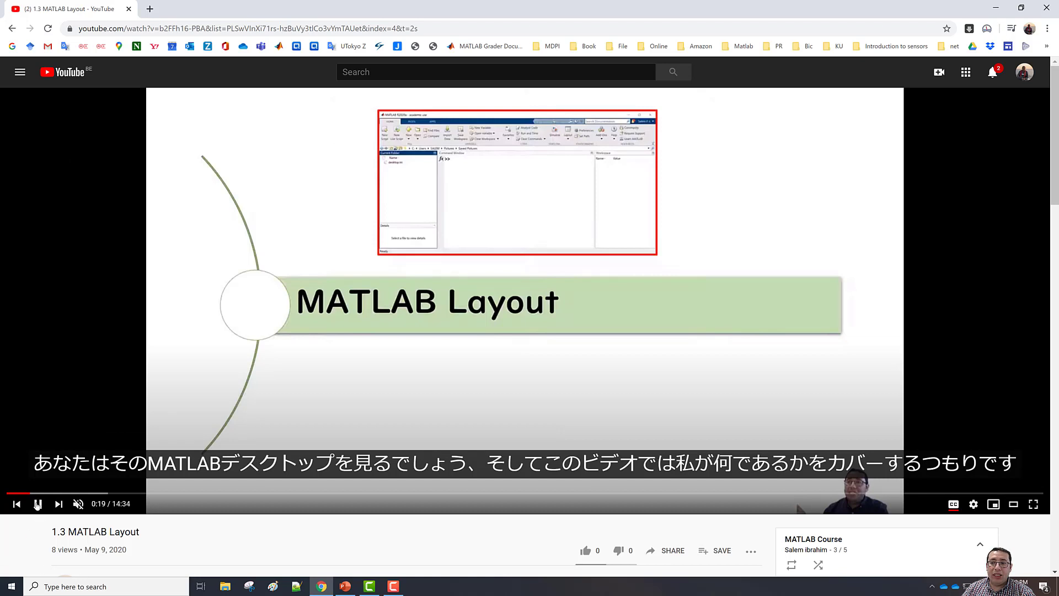